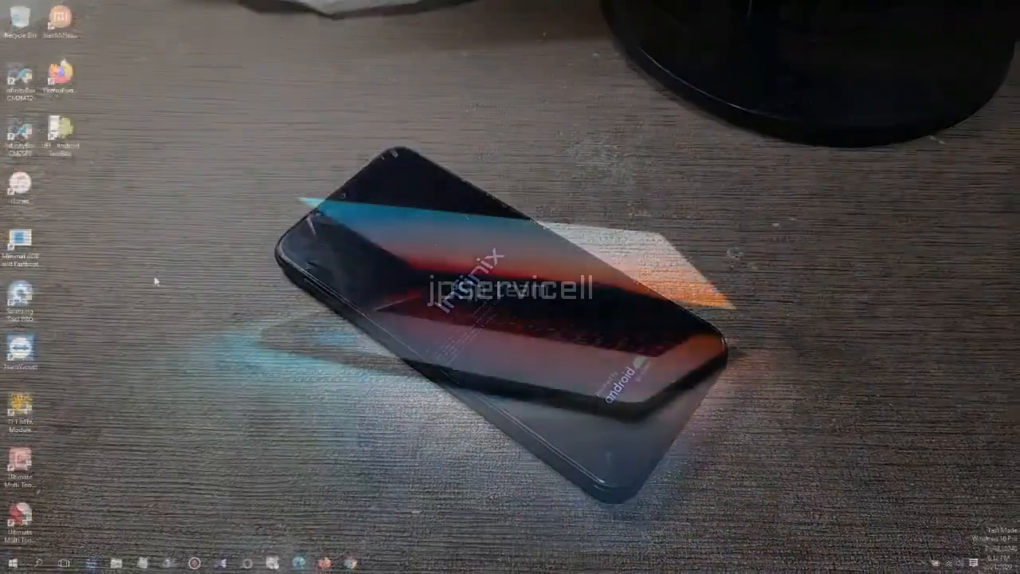
Open the Video folder inside Downloads in File Explorer.
right_click(21, 19)
left_click(36, 27)
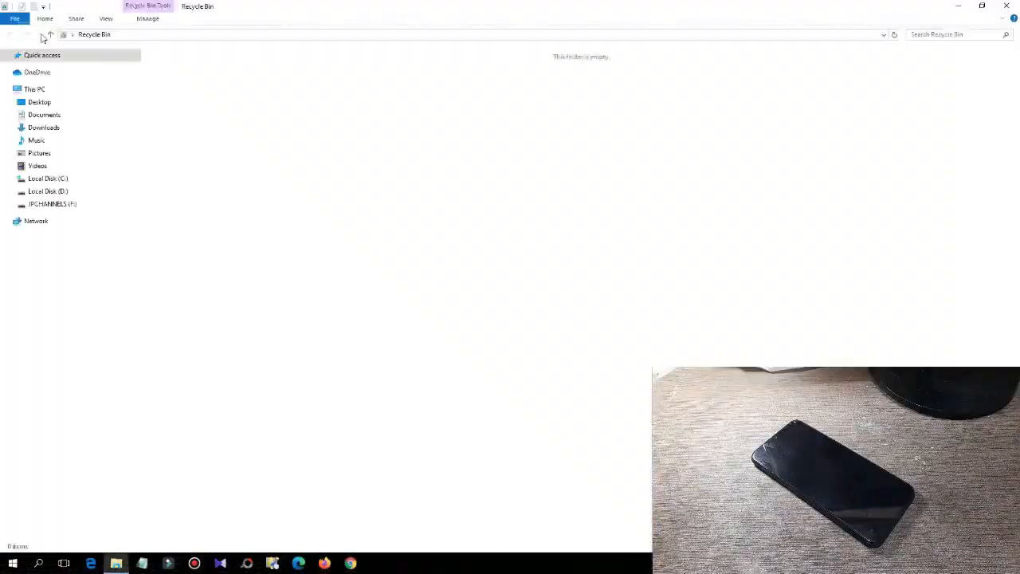
left_click(46, 128)
double_click(753, 67)
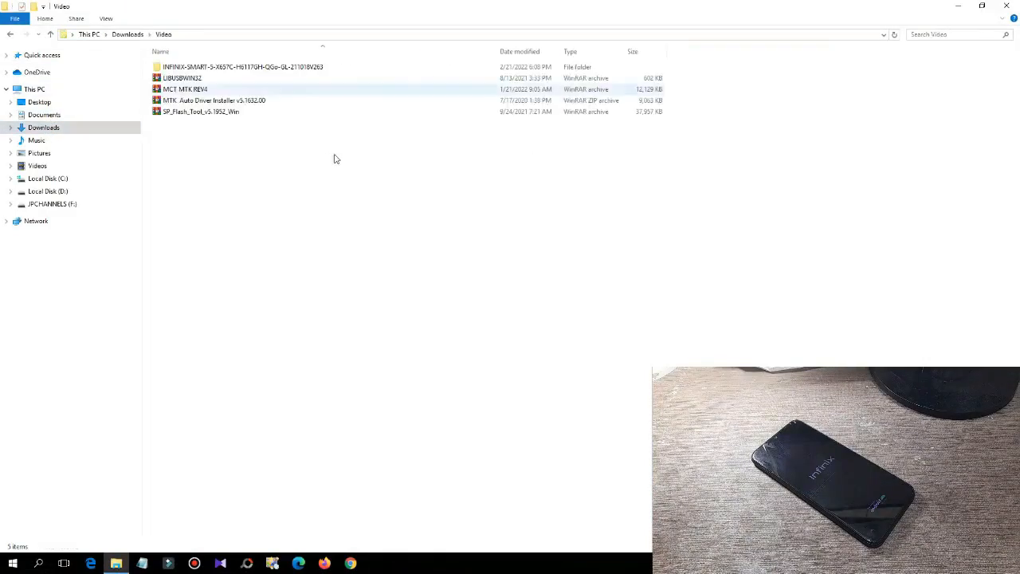
Review the Infinix firmware folder and the LIBUSBWIN32, MCT MTK REV4, MTK Auto Driver Installer and SP_Flash_Tool archives in the Video folder.
left_click_drag(284, 194, 223, 64)
left_click(230, 130)
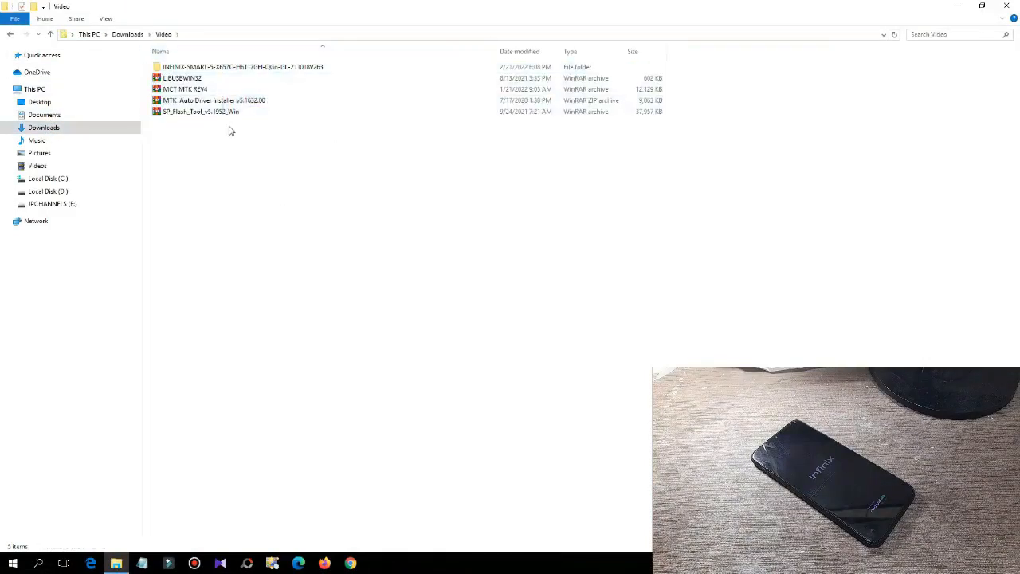
left_click(226, 70)
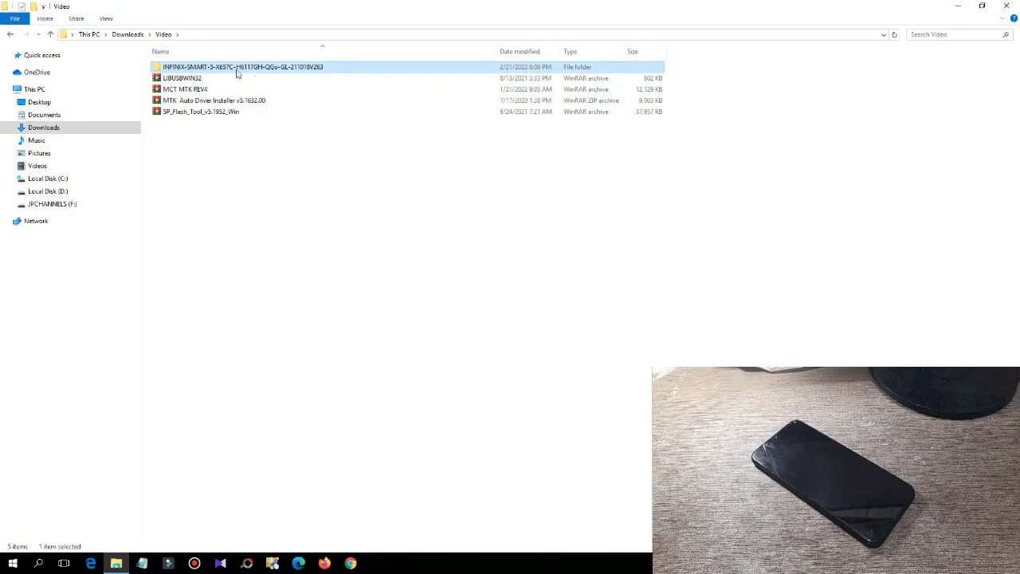
left_click(189, 79)
left_click(187, 91)
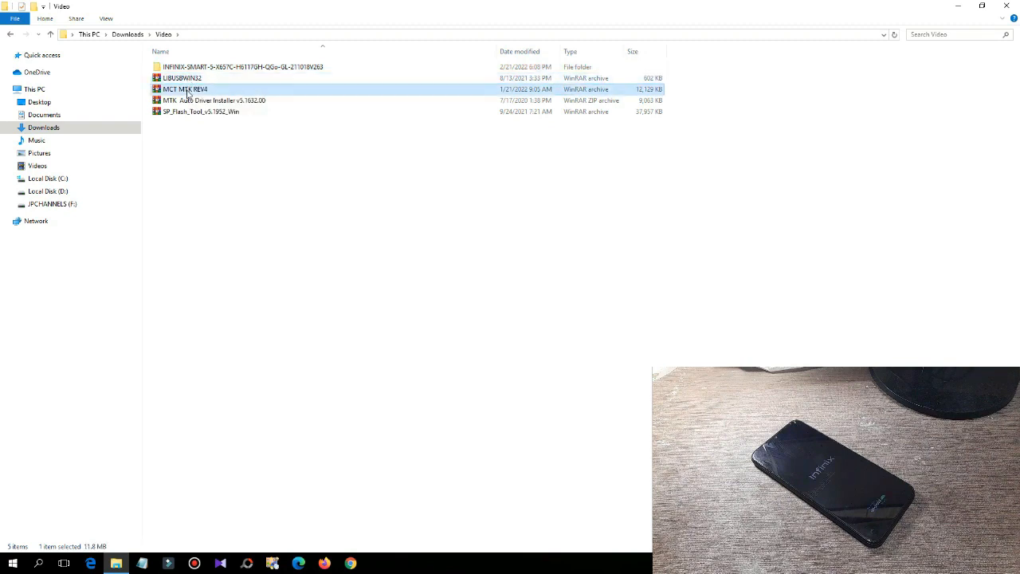
left_click(191, 102)
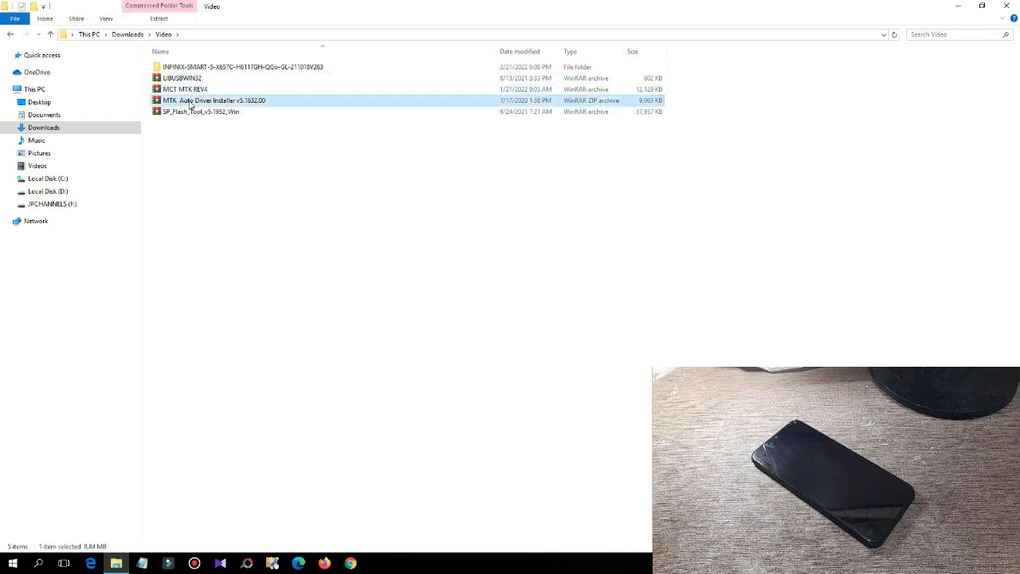
left_click(192, 113)
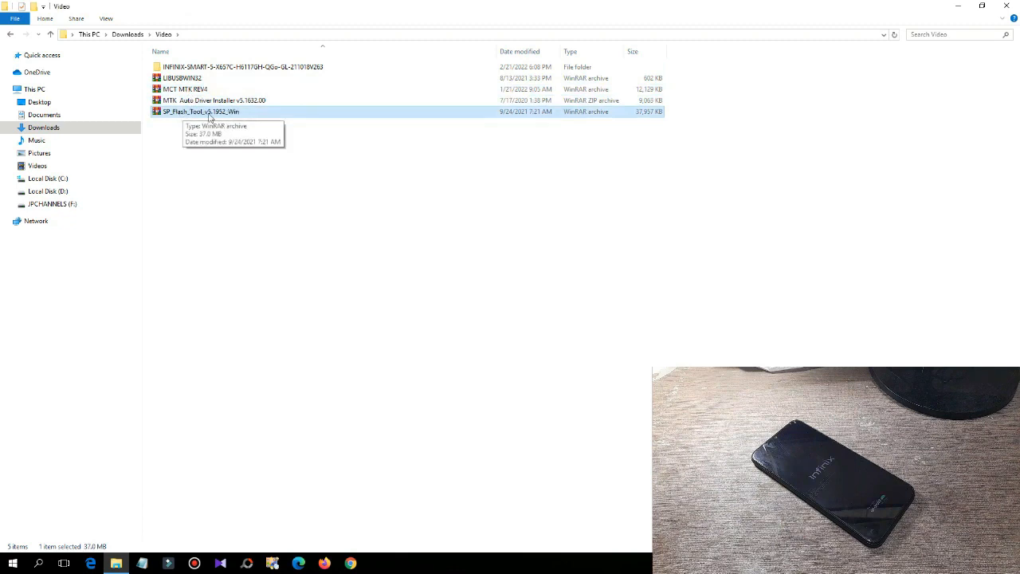
Open the MTK Auto Driver Installer v5.1632.00 archive and run DriverInstall.exe from its driver folder.
left_click(180, 102)
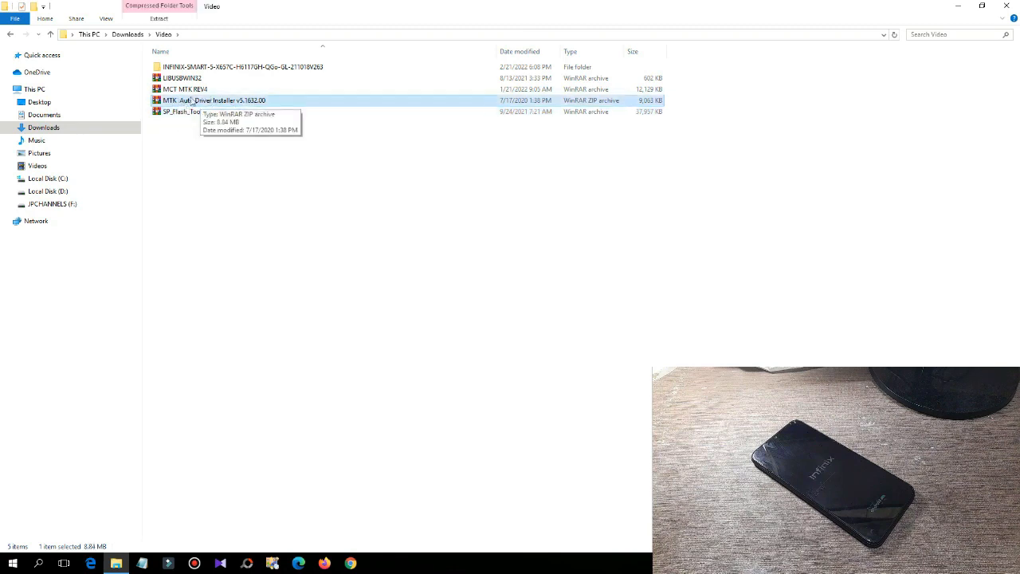
double_click(195, 102)
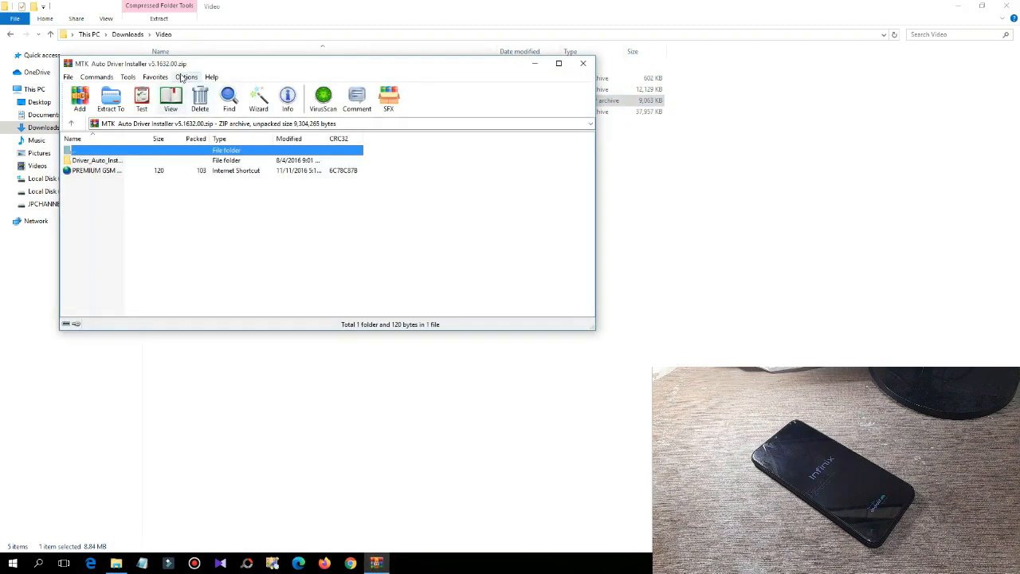
left_click_drag(210, 69, 180, 112)
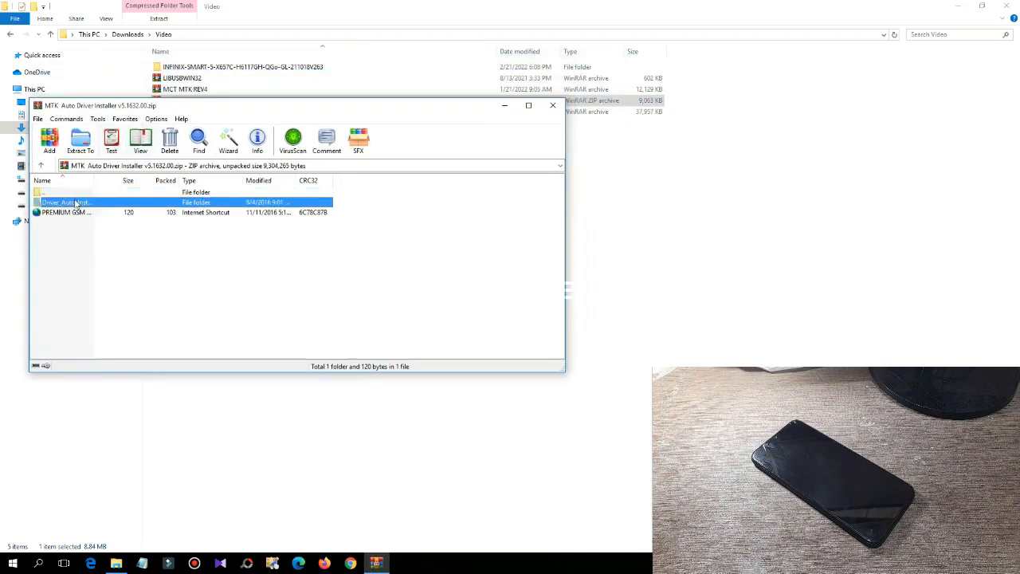
double_click(76, 203)
double_click(76, 203)
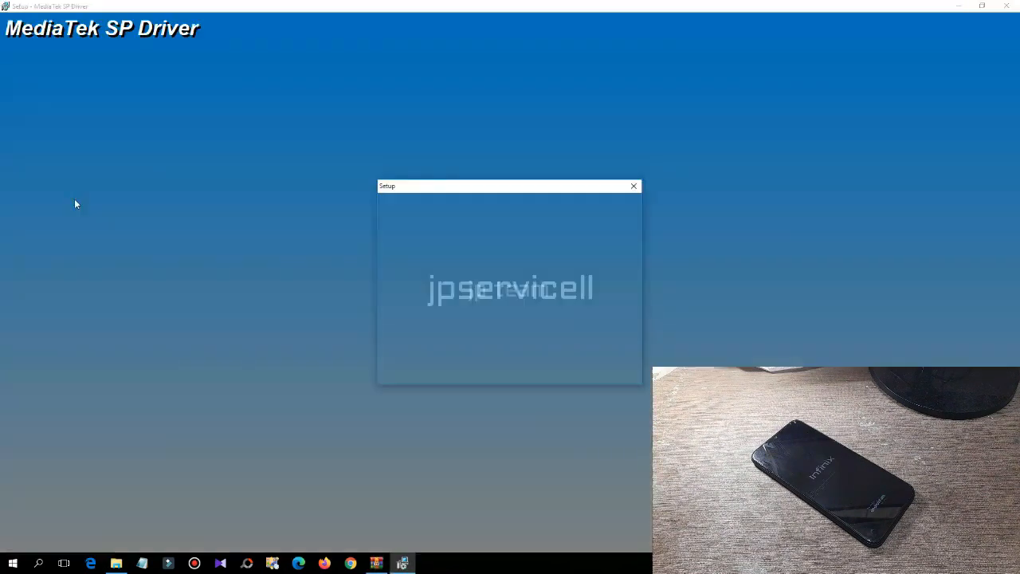
Install the MediaTek SP Driver, agreeing to continue at the USB device prompt and allowing the unverified driver software anyway.
left_click(570, 373)
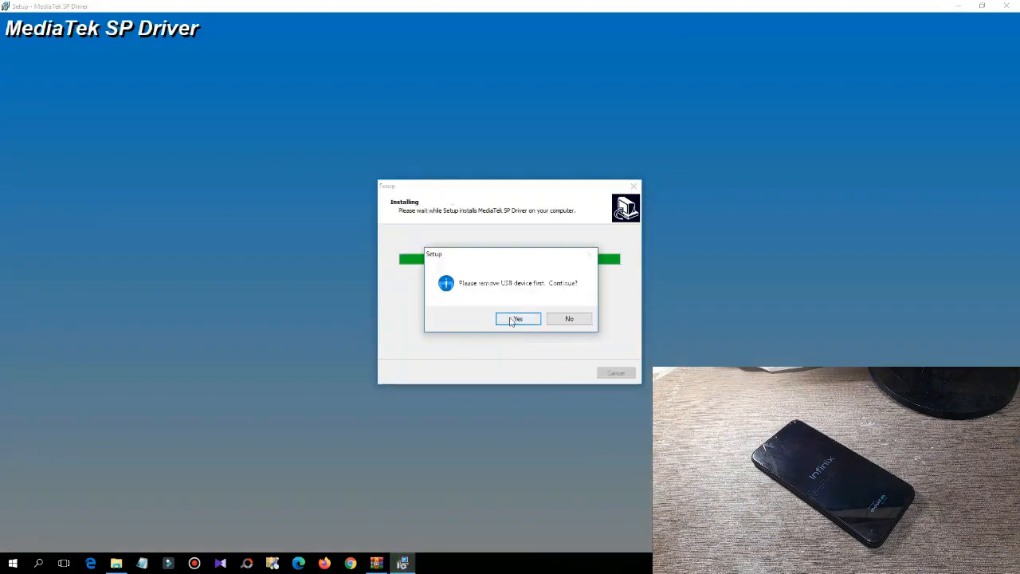
left_click(518, 319)
left_click_drag(358, 109, 329, 143)
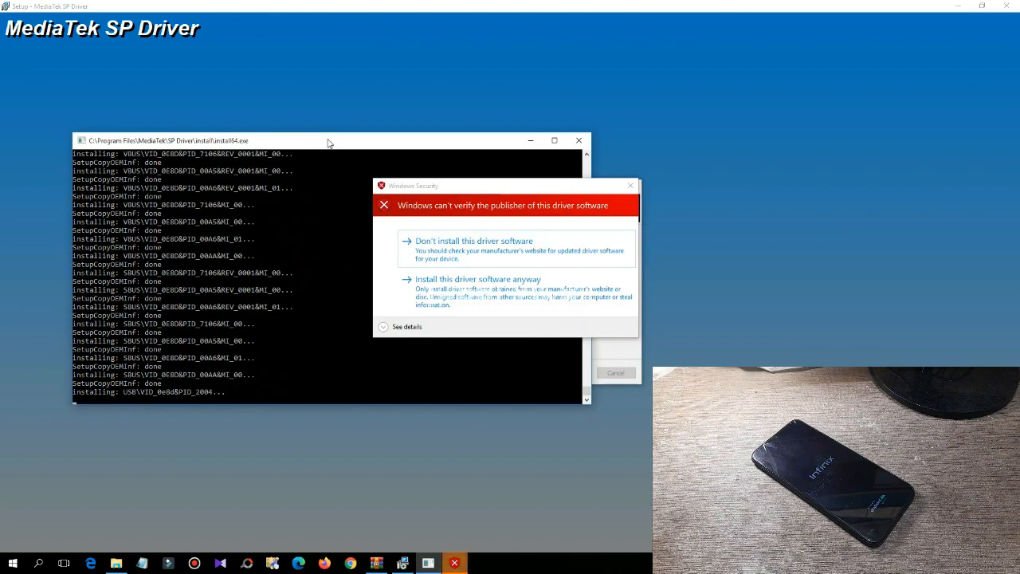
left_click_drag(465, 188, 213, 210)
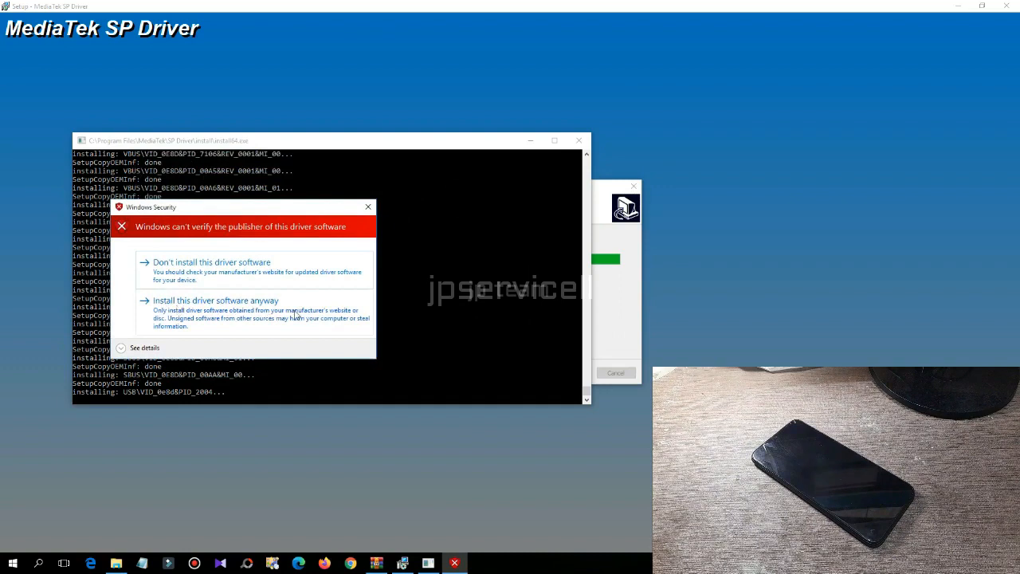
left_click(228, 316)
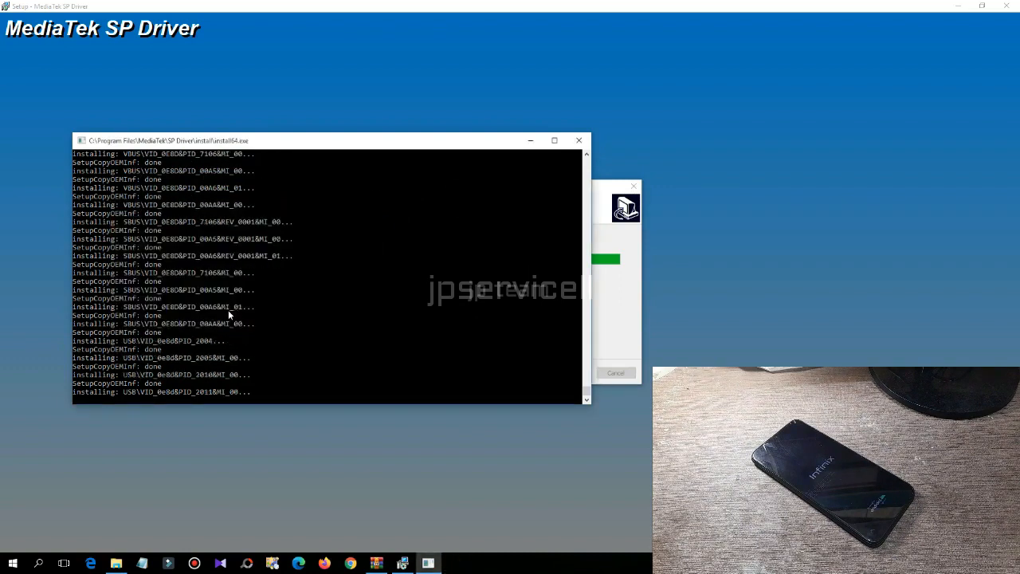
left_click_drag(484, 188, 198, 220)
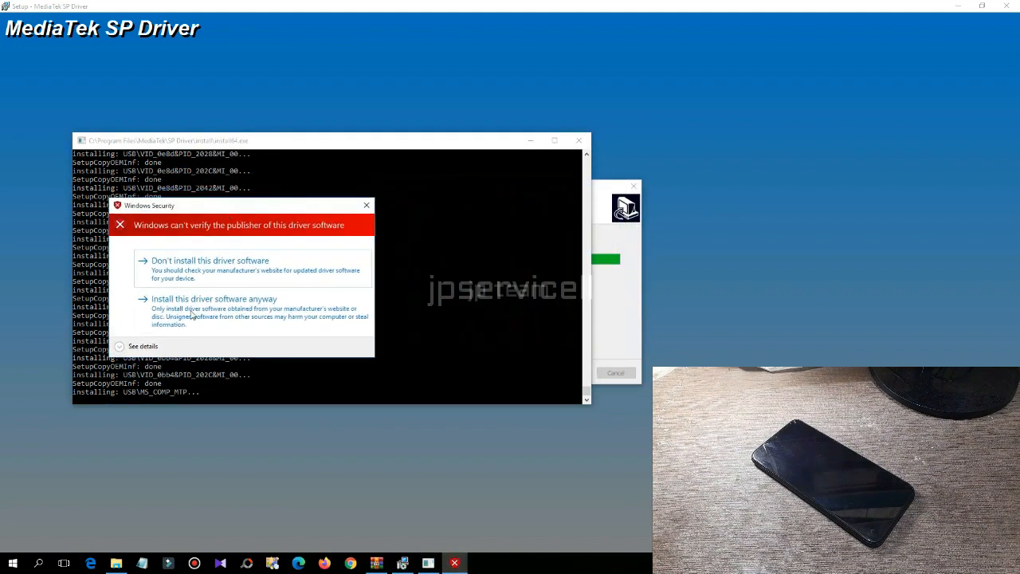
left_click(211, 313)
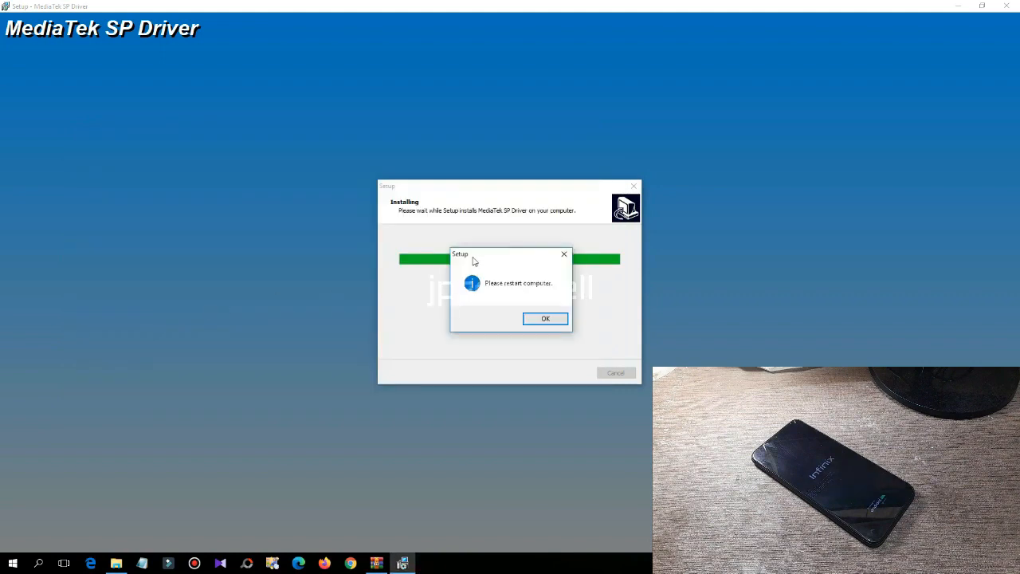
Dismiss the restart notice, finish the MediaTek SP Driver setup and close the installer archive.
left_click_drag(473, 260, 417, 247)
left_click(481, 311)
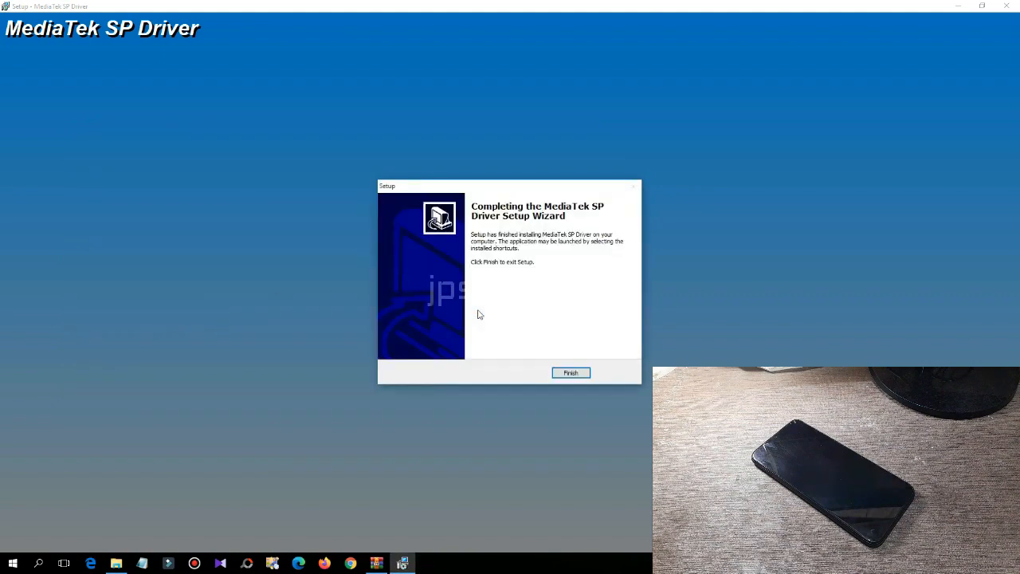
left_click(569, 373)
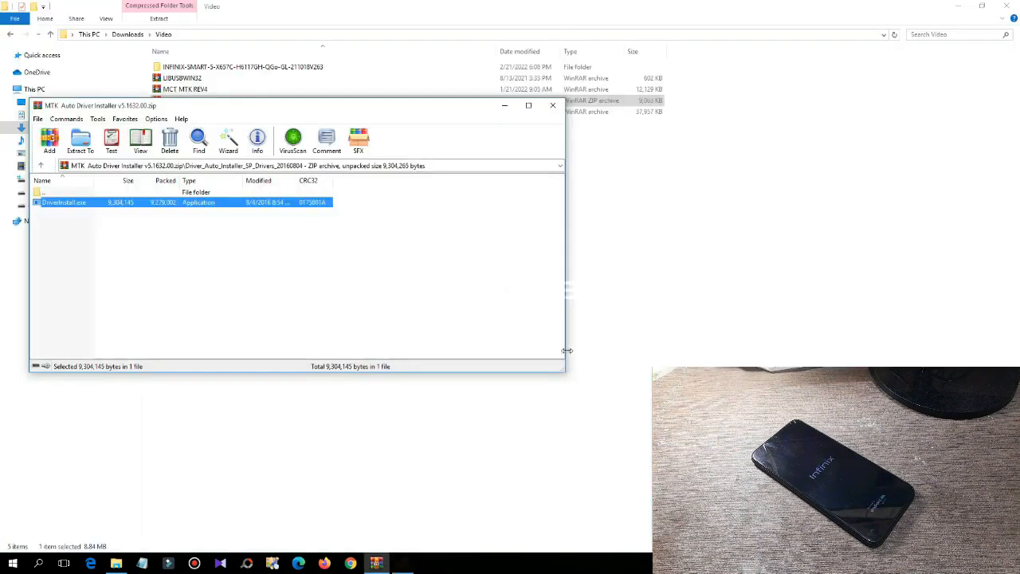
left_click(554, 106)
Open the LIBUSBWIN32 archive and run the libusb-win32 setup application from its folder.
left_click(177, 81)
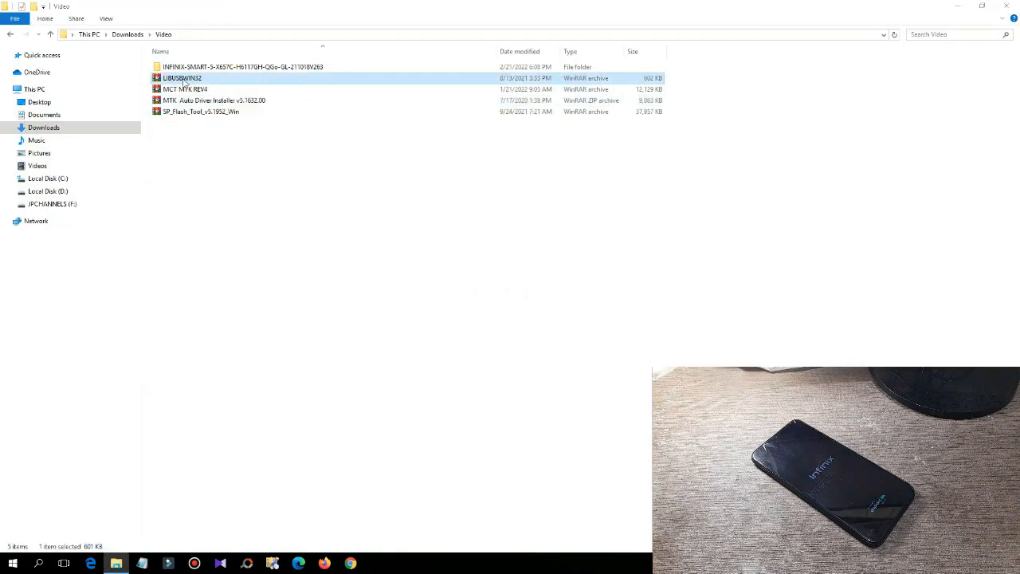
double_click(224, 81)
double_click(61, 202)
double_click(62, 203)
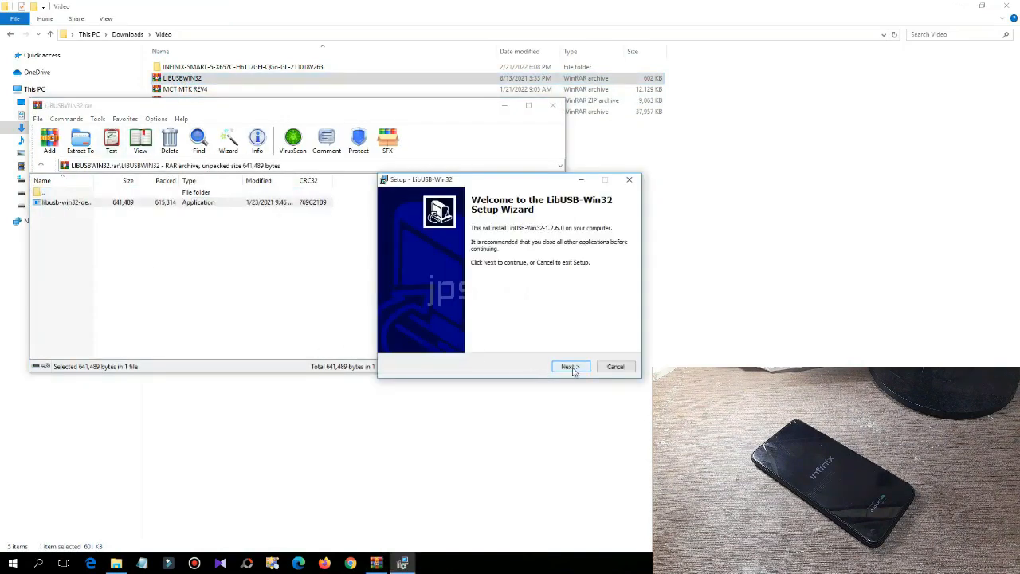
Install LibUSB-Win32 with the default setup options and launch its filter installer.
left_click(569, 367)
left_click(453, 333)
left_click(565, 368)
left_click(564, 369)
left_click(565, 369)
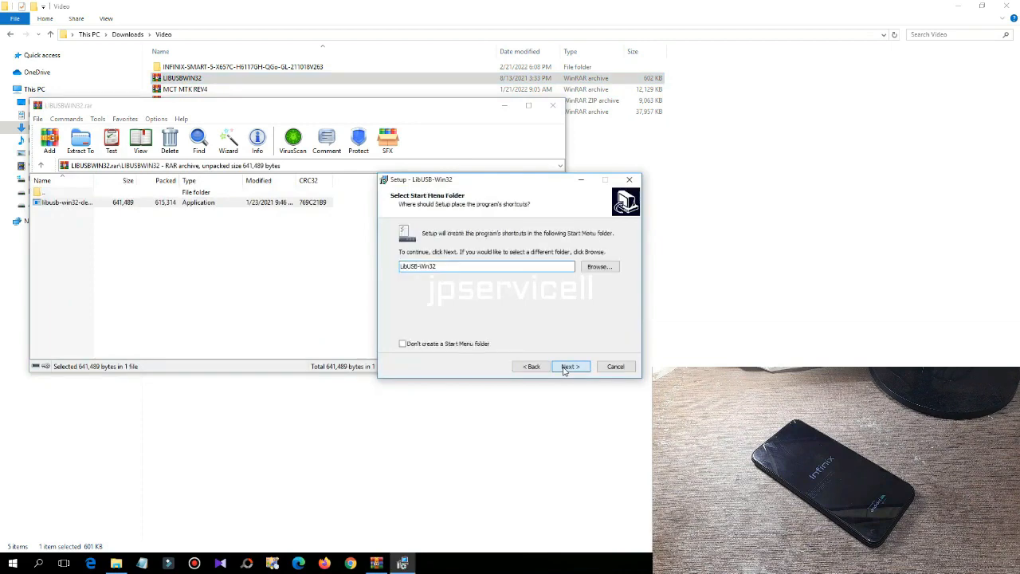
left_click(564, 369)
left_click(564, 369)
left_click(564, 369)
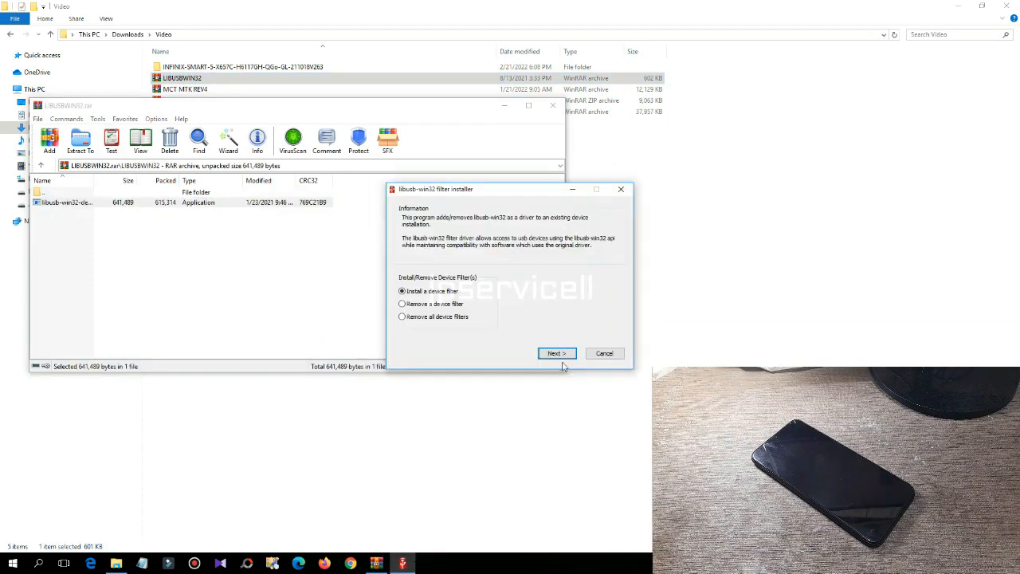
Proceed with Install a device filter to the device selection list and close the LIBUSBWIN32 archive.
left_click(553, 353)
left_click_drag(470, 188, 181, 158)
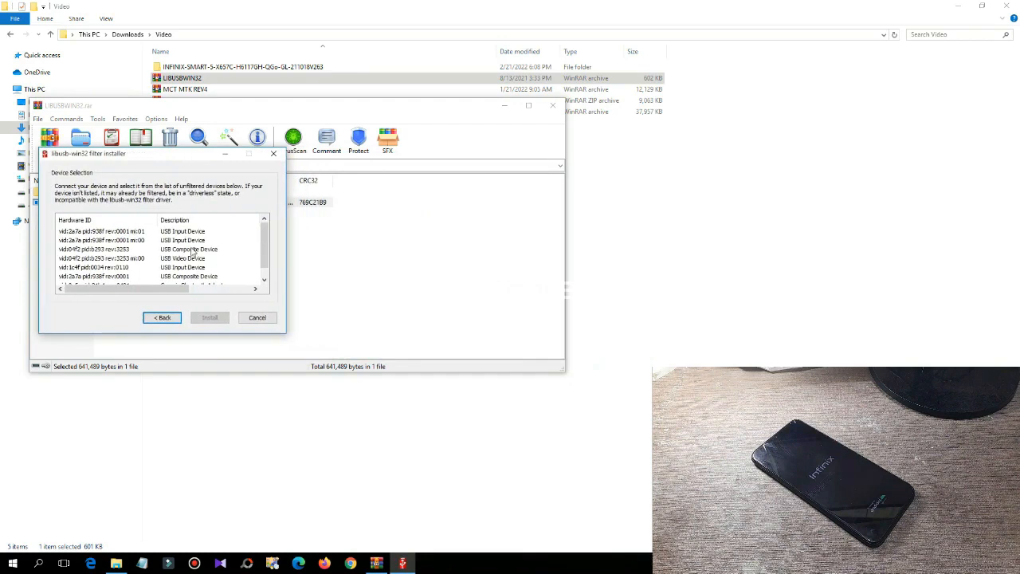
left_click(553, 105)
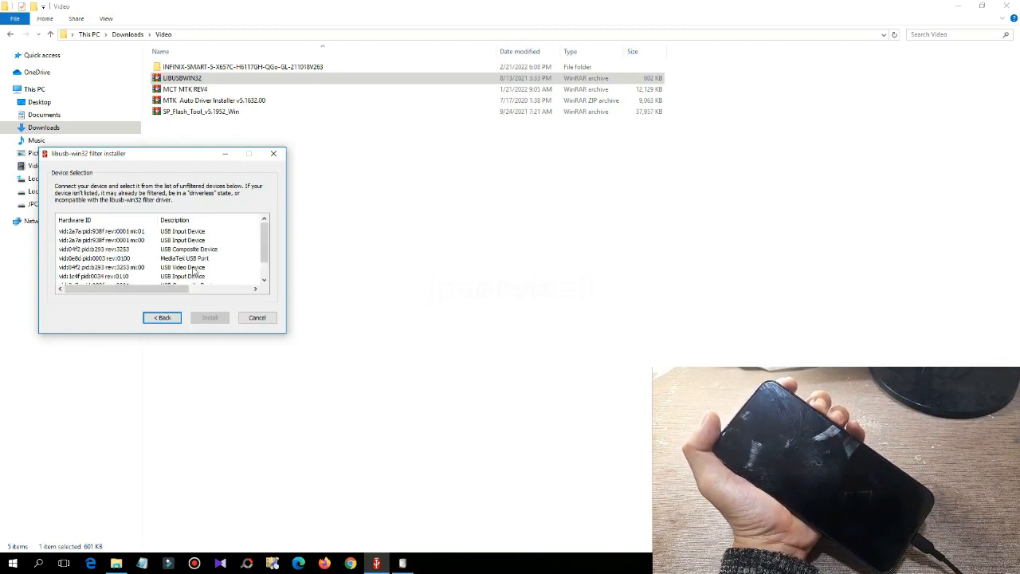
Install the libusb-win32 device filter for the MediaTek USB Port and close the filter installer.
left_click(199, 258)
left_click(211, 319)
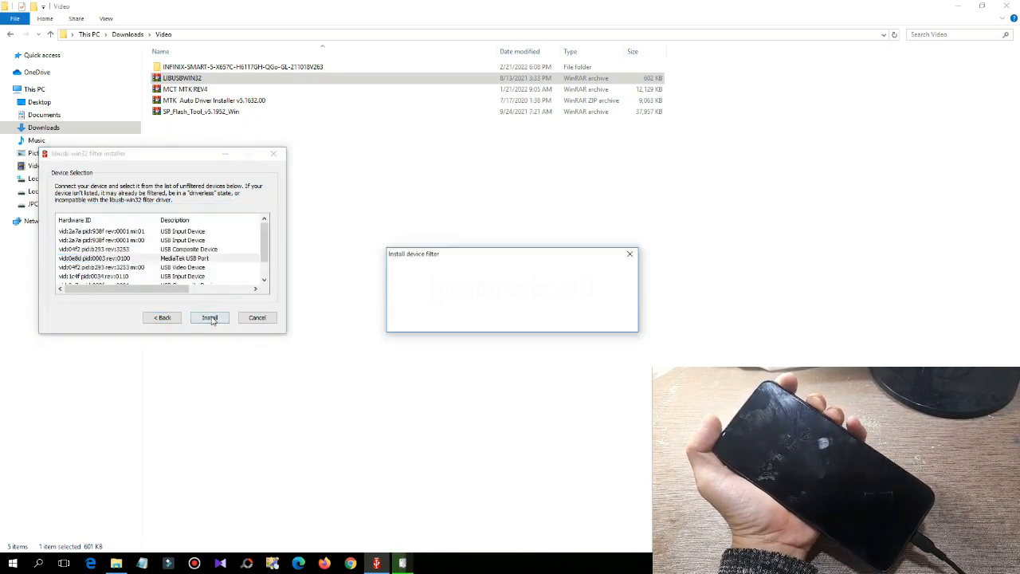
left_click_drag(373, 255, 78, 274)
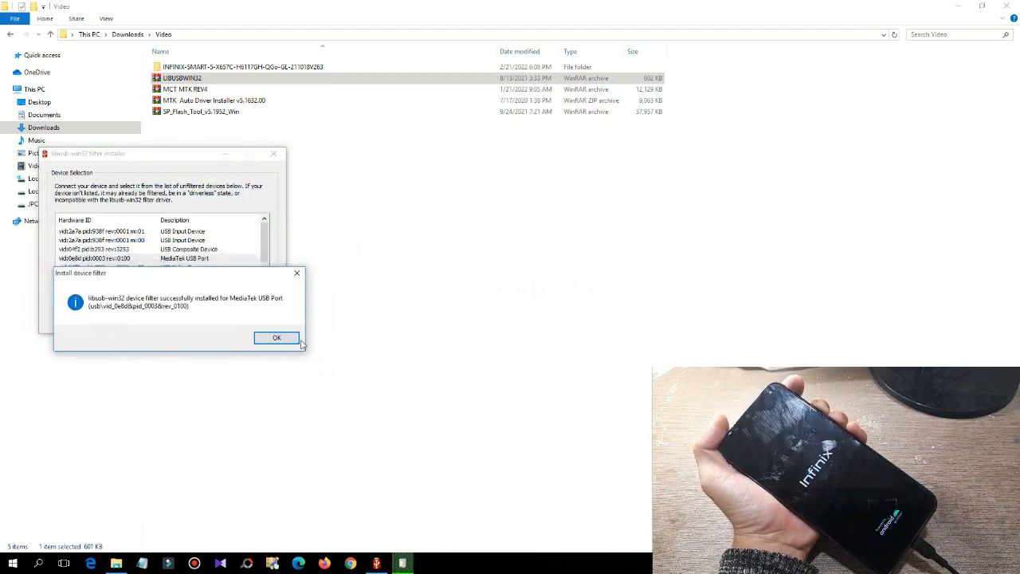
mouse_move(196, 275)
left_mouse_down()
mouse_move(234, 284)
mouse_move(193, 288)
left_mouse_up()
left_click(274, 342)
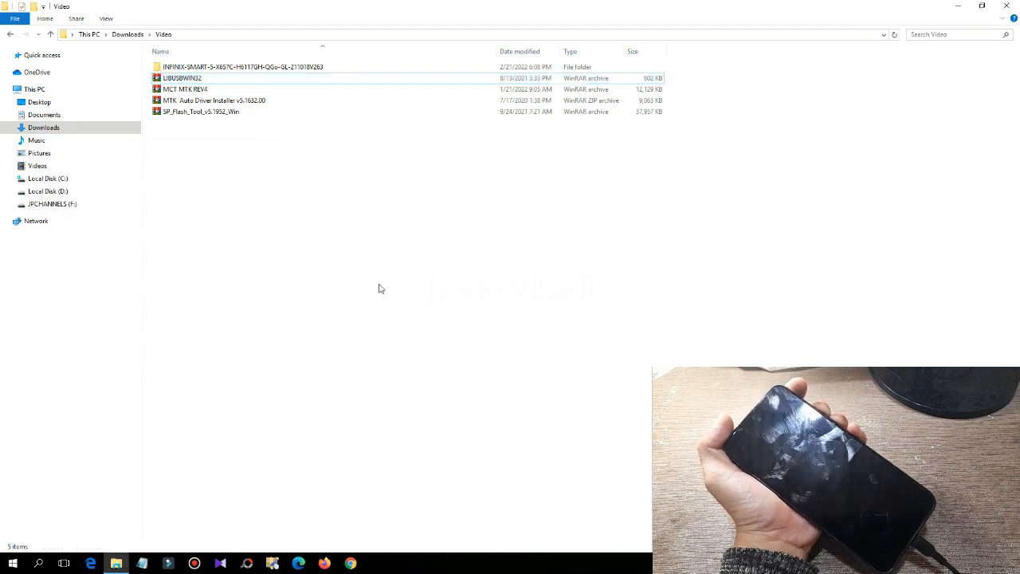
Extract the SP_Flash_Tool_v5.1952_Win and MCT MTK REV4 archives into the Video folder.
left_click(229, 113)
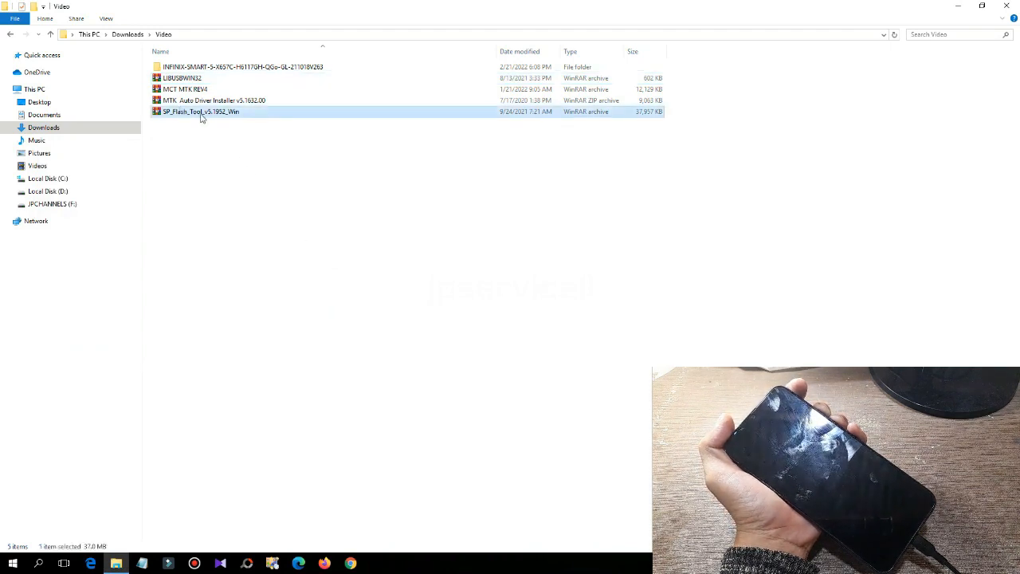
right_click(202, 117)
left_click(242, 158)
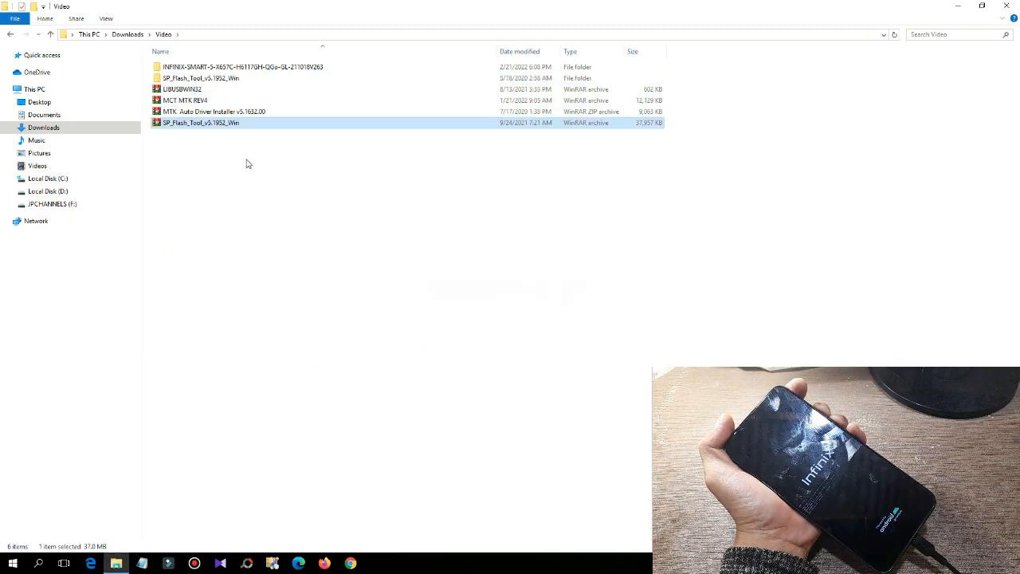
left_click(179, 100)
right_click(177, 100)
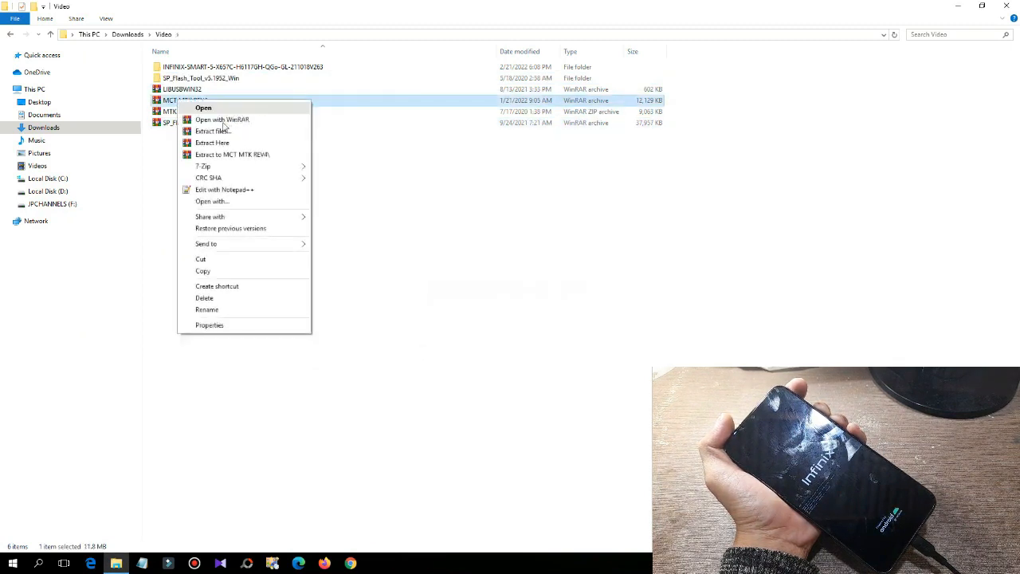
left_click(221, 144)
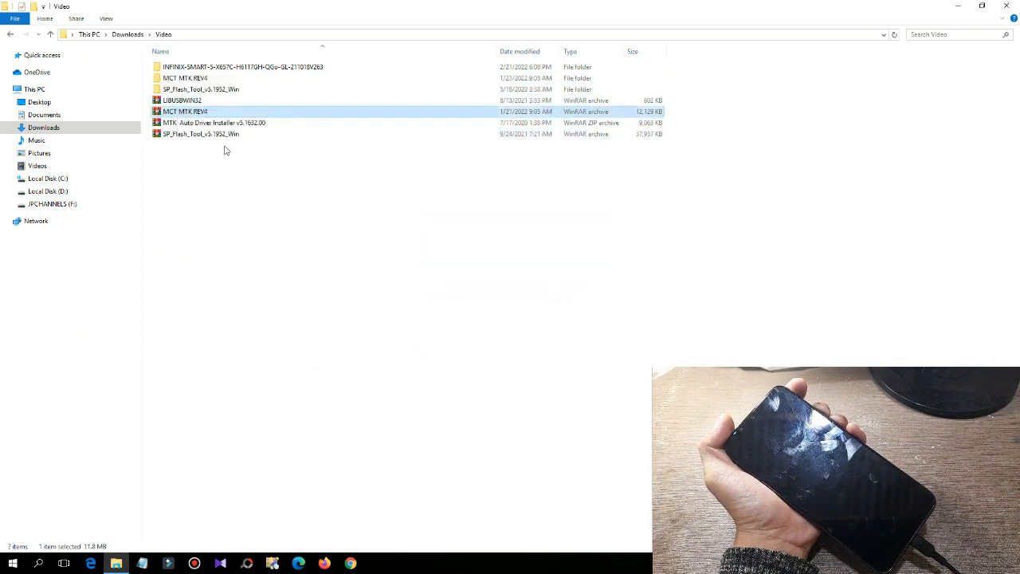
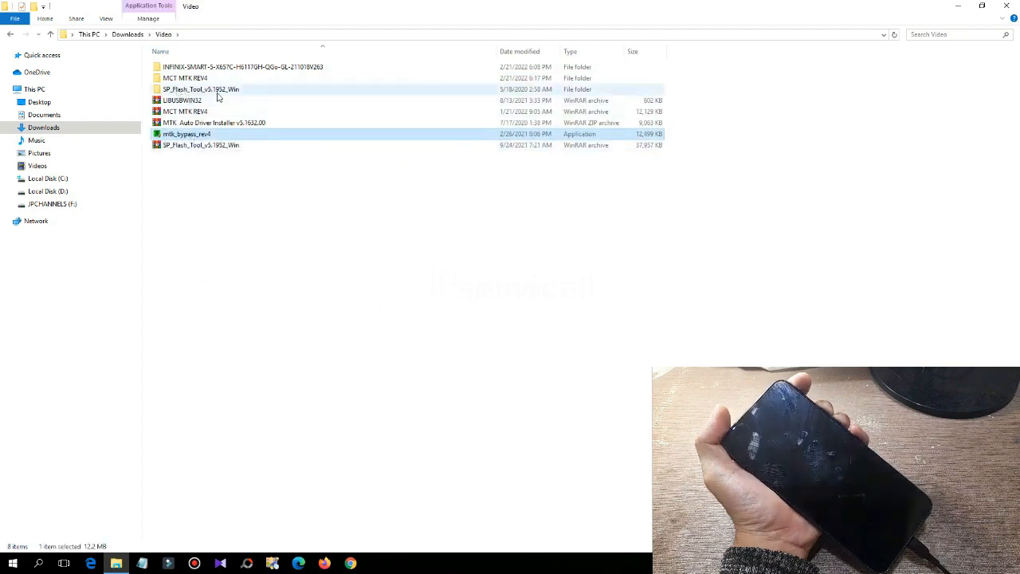
Launch flash_tool from the SP_Flash_Tool_v5.1952_Win folder and minimize the folder window.
double_click(192, 90)
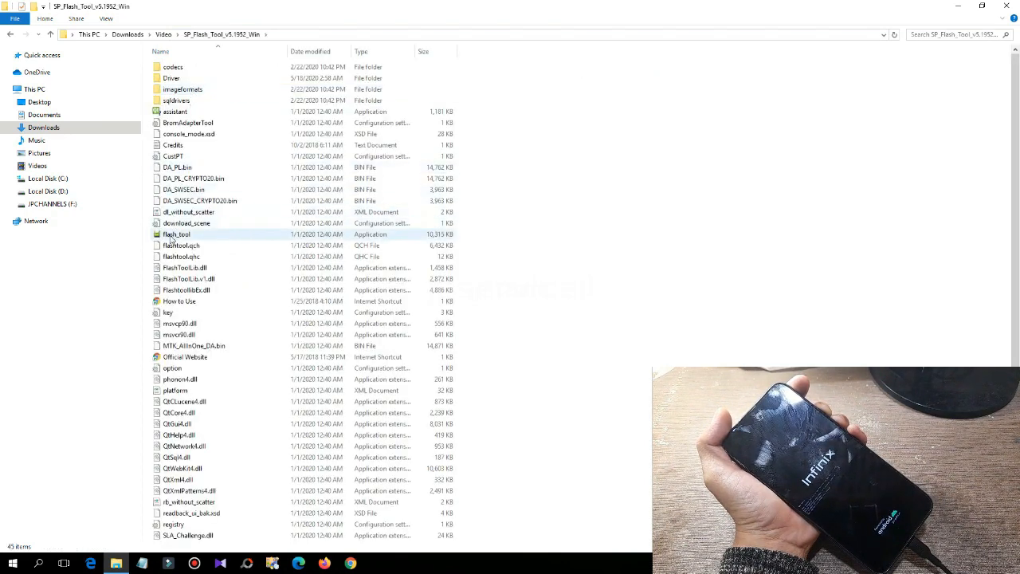
left_click(170, 239)
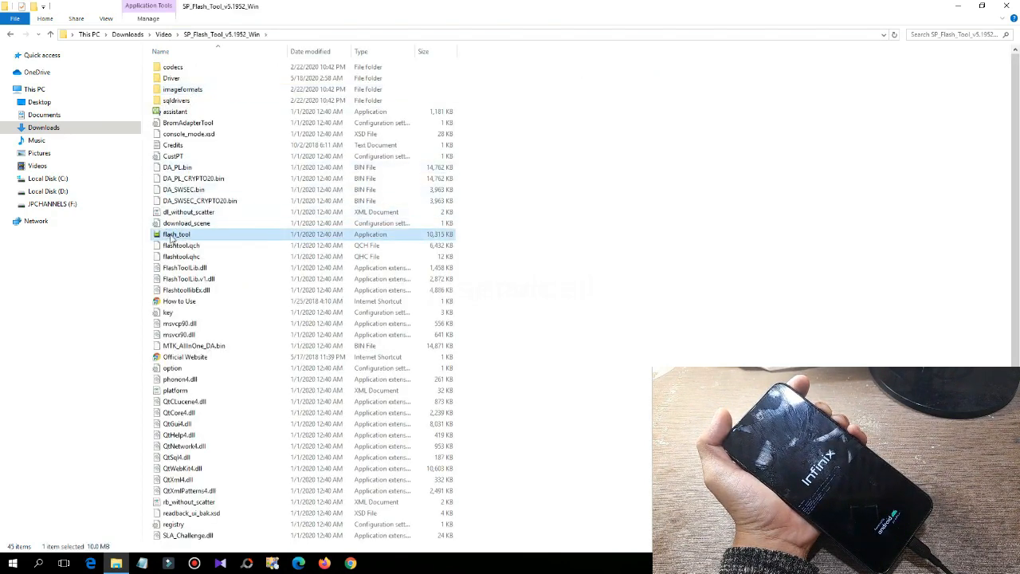
left_click(959, 6)
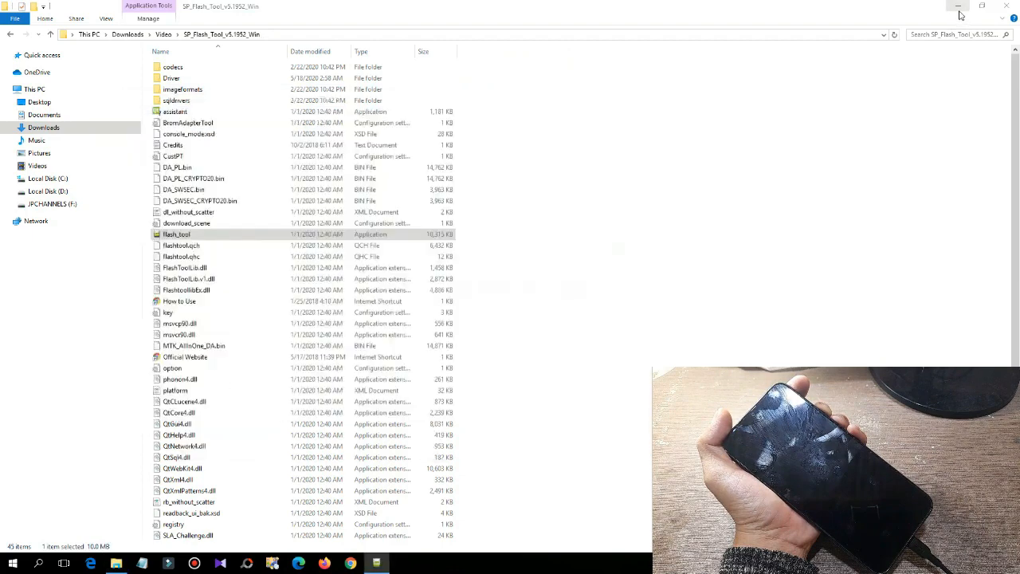
left_click_drag(374, 107, 321, 106)
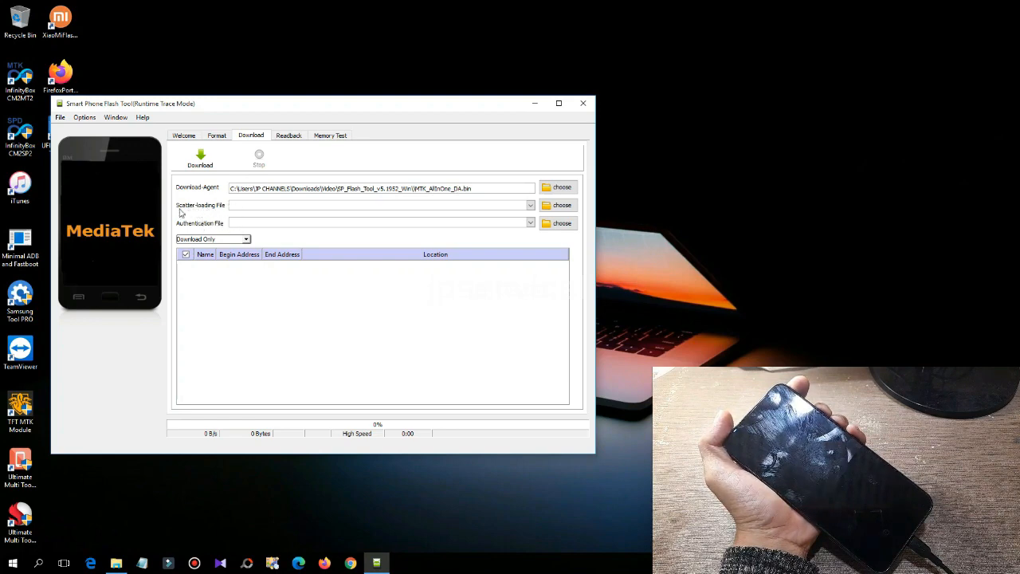
Load MT6761_Android_scatter from the INFINIX-SMART-5-X657C-H6117GH-QGo-GL-211018V263 folder in Video as the scatter-loading file.
left_click(562, 205)
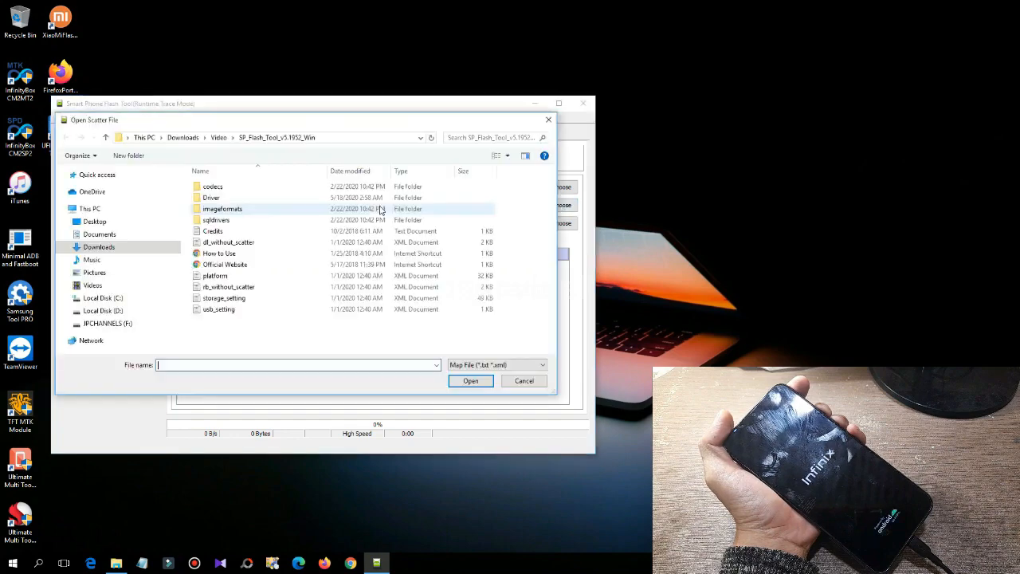
left_click(218, 137)
left_click(219, 186)
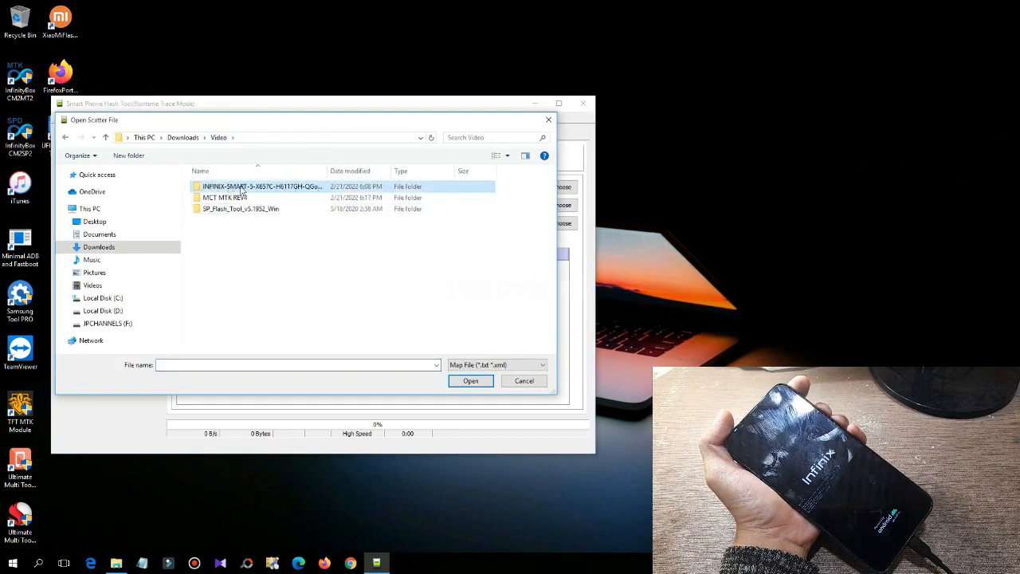
double_click(241, 188)
left_click(236, 209)
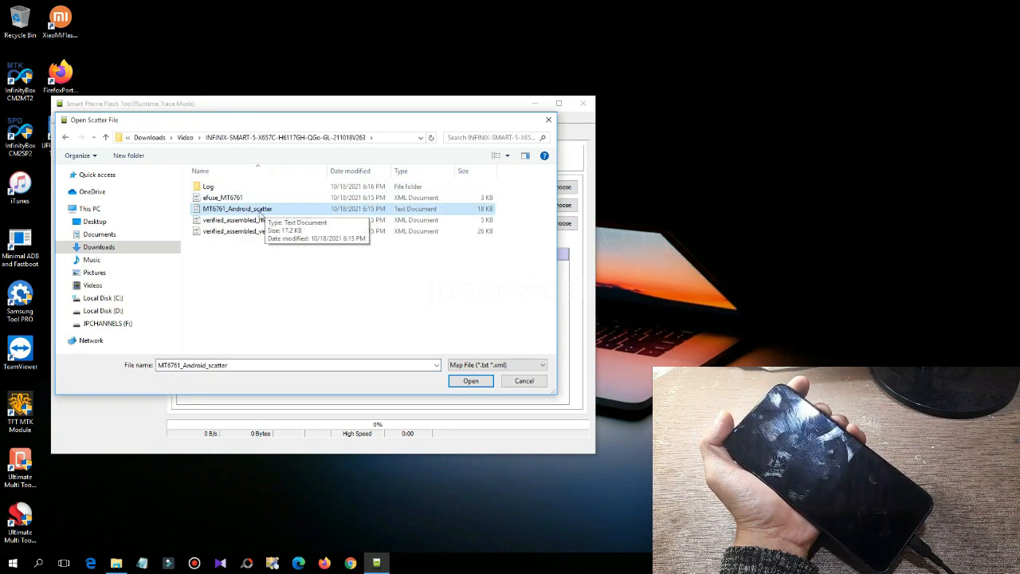
left_click(471, 381)
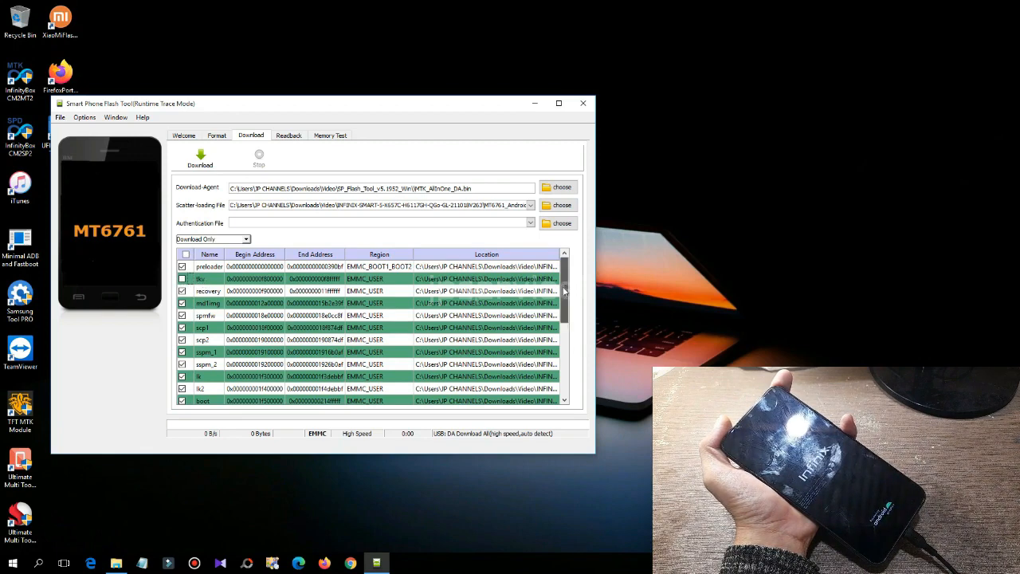
Exclude the tranfs partition from the download list and bring back the SP_Flash_Tool_v5.1952_Win folder window.
left_click_drag(565, 292, 564, 363)
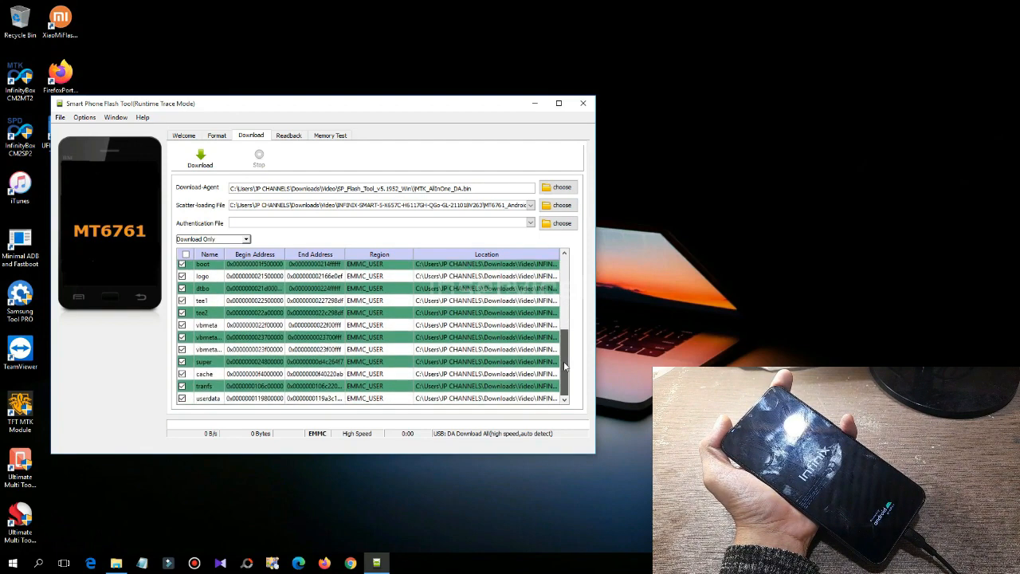
left_click(182, 388)
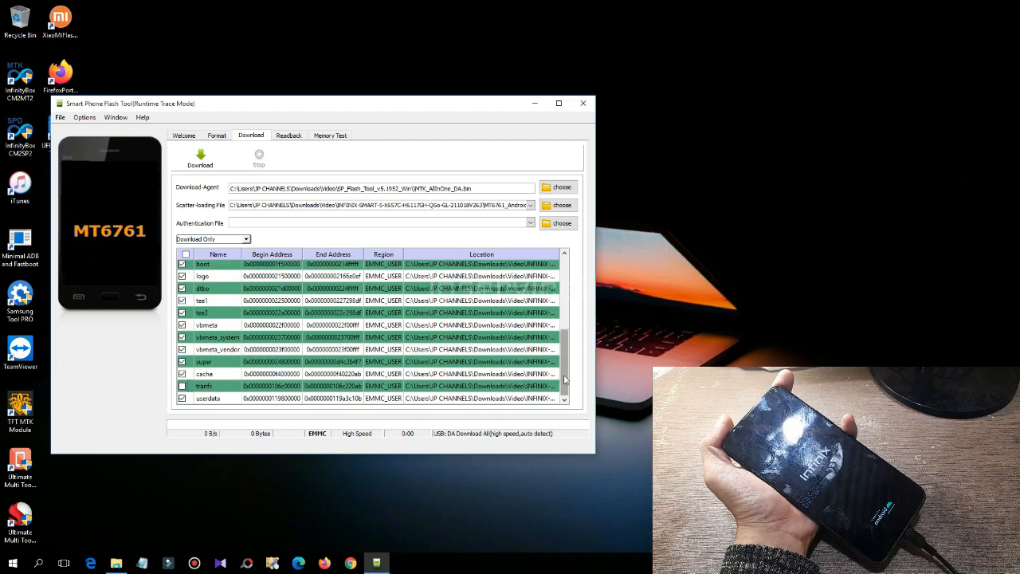
left_click_drag(567, 381, 481, 296)
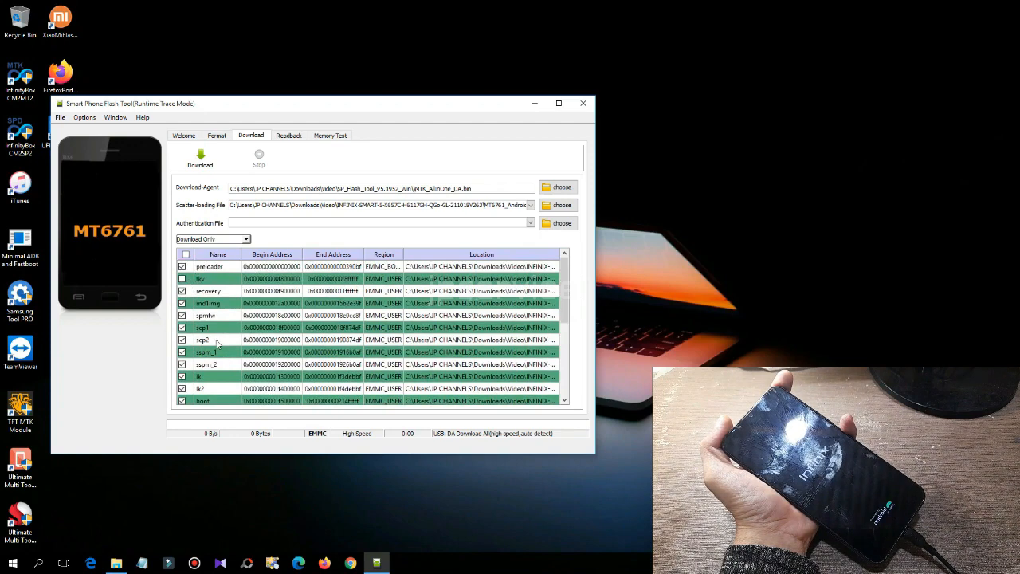
left_click(116, 563)
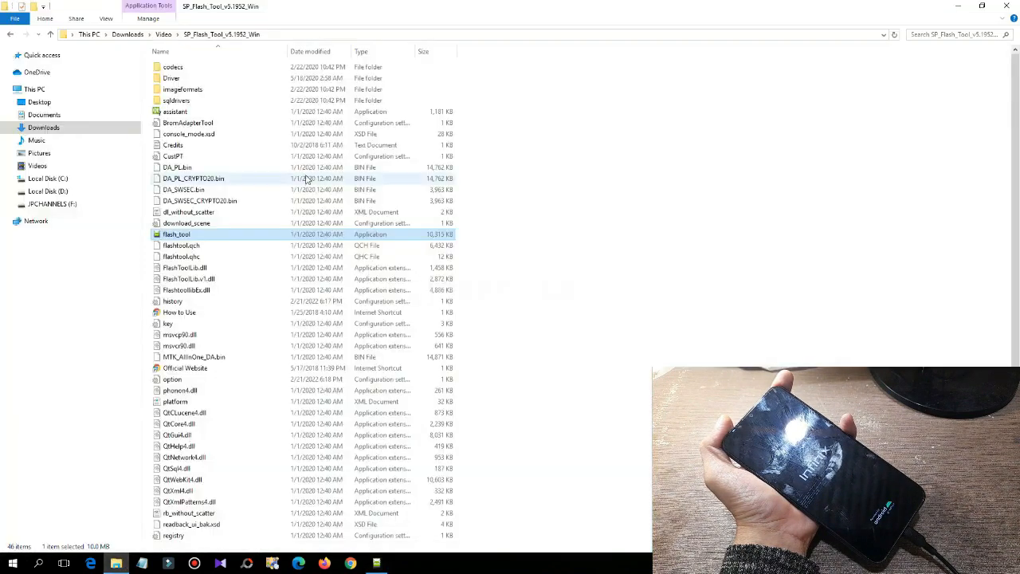
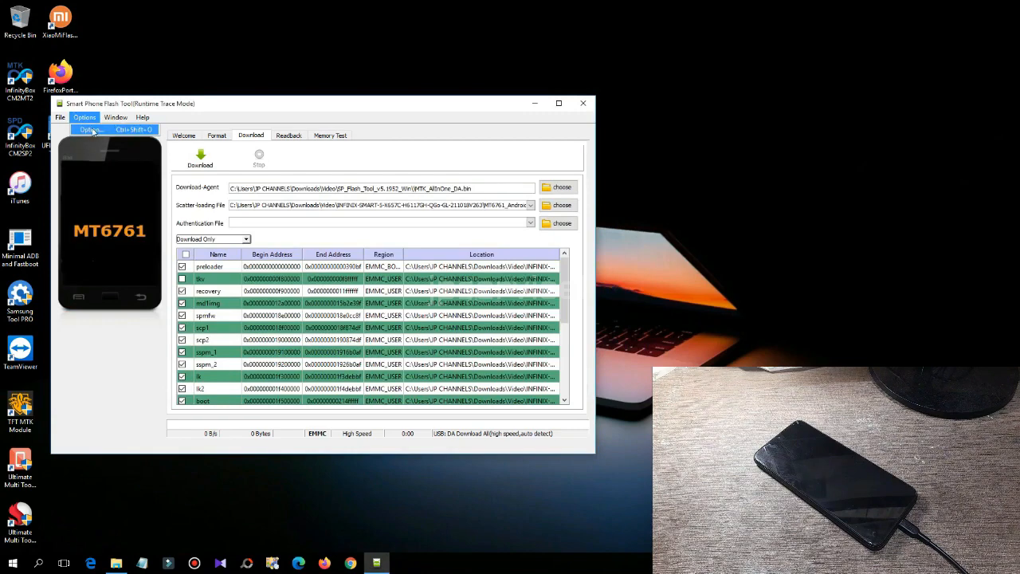
Set the flash tool's connection to UART on COM port COM3 and close the options.
left_click(94, 130)
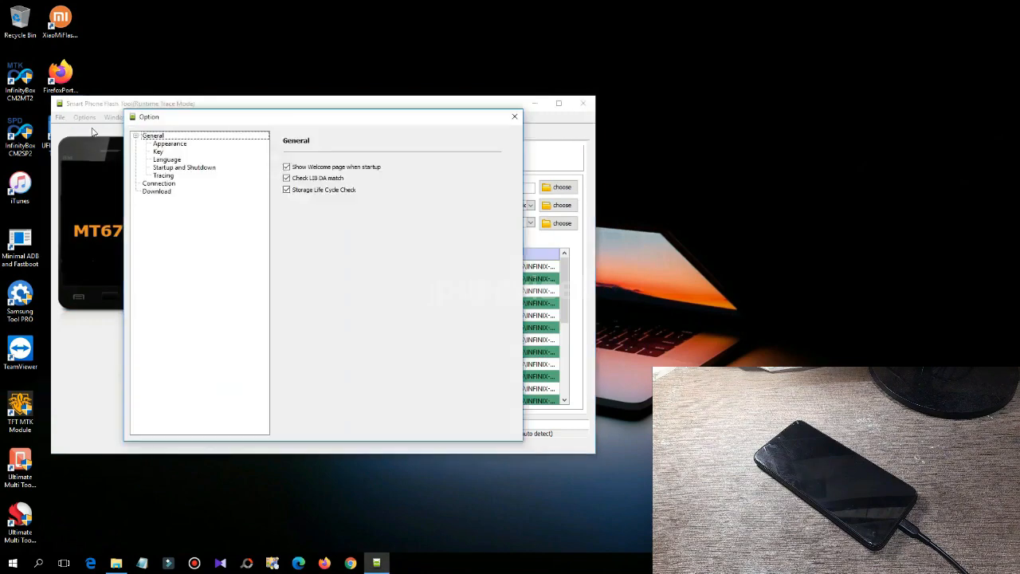
left_click(160, 184)
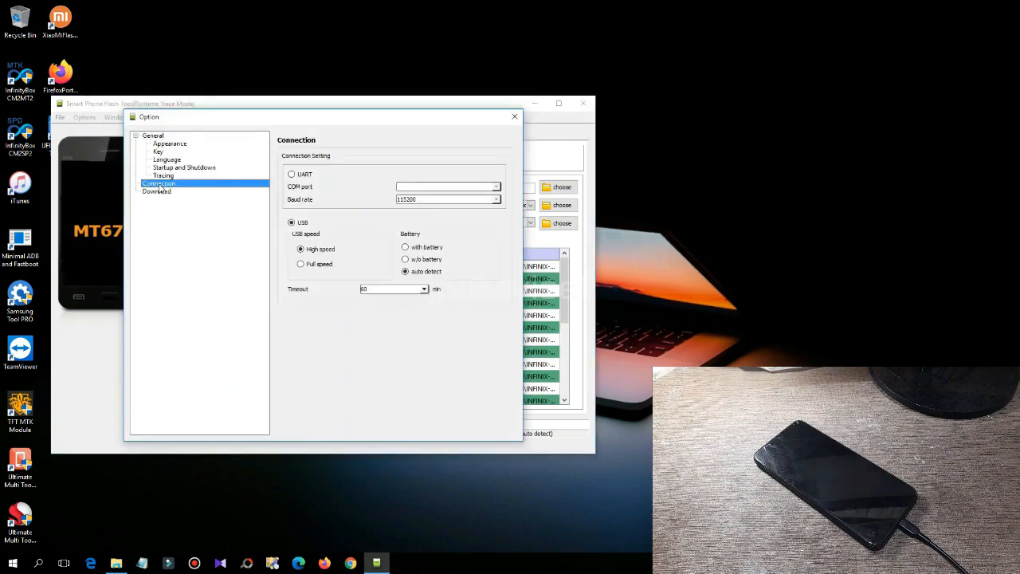
left_click(291, 173)
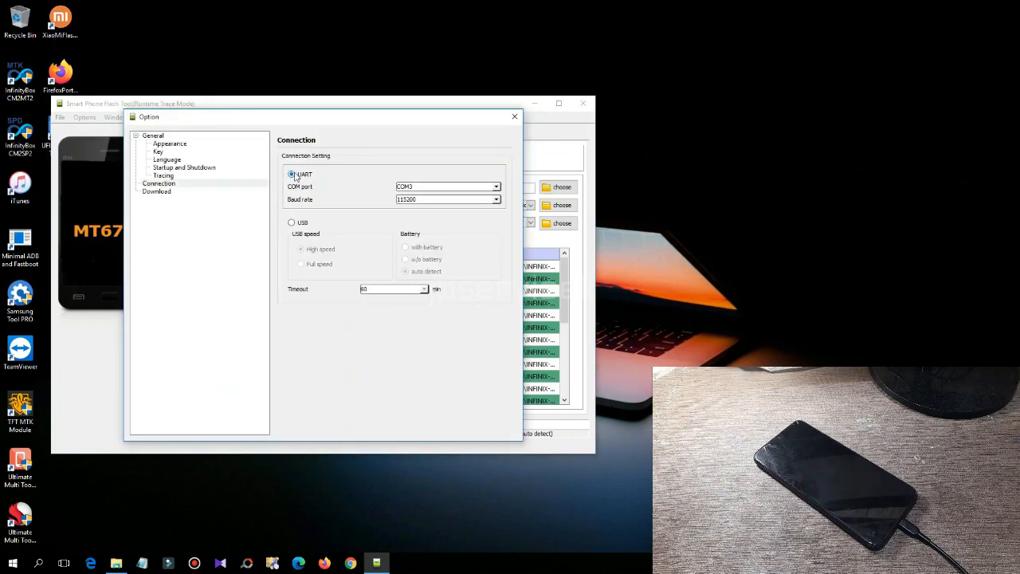
left_click(464, 189)
left_click(428, 194)
left_click(515, 117)
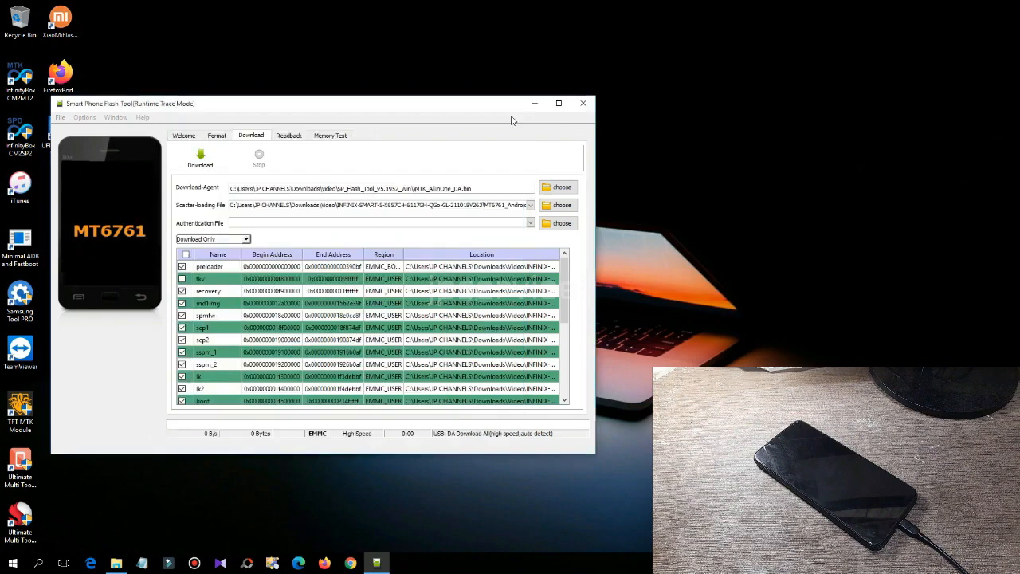
Flash the selected partitions to the phone in Download Only mode, and close the flash tool once the download is complete.
left_click(210, 163)
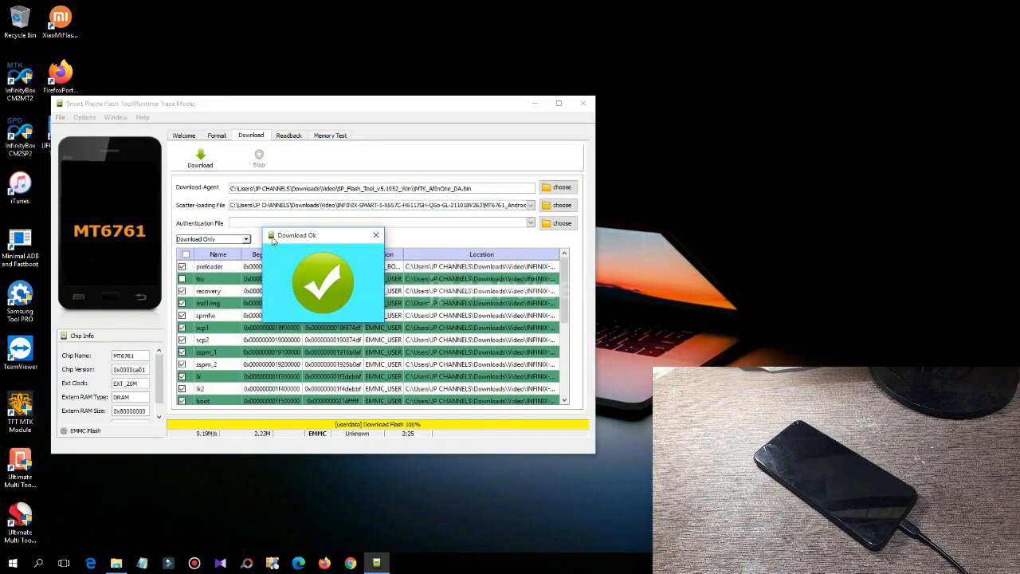
mouse_move(327, 241)
left_mouse_down()
mouse_move(218, 247)
mouse_move(342, 190)
mouse_move(246, 270)
mouse_move(317, 246)
mouse_move(251, 187)
mouse_move(236, 238)
mouse_move(289, 251)
mouse_move(269, 237)
mouse_move(389, 224)
mouse_move(273, 231)
mouse_move(316, 247)
left_mouse_up()
left_click(327, 244)
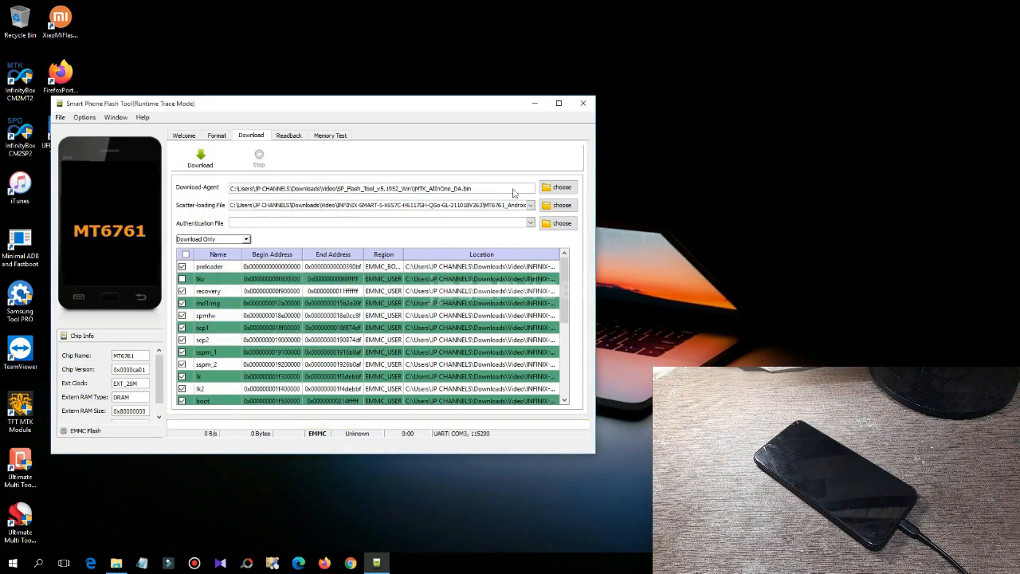
left_click(583, 104)
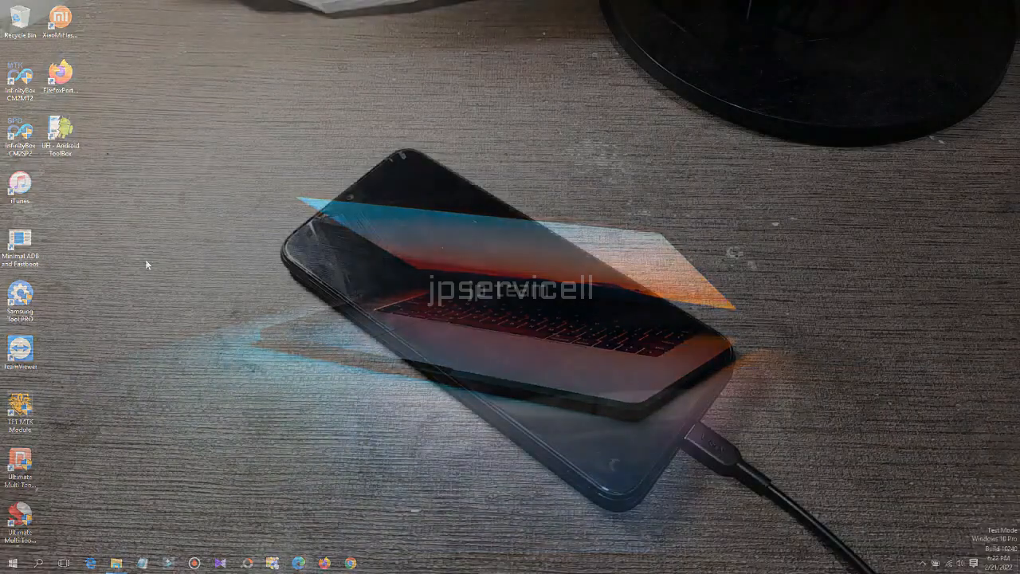